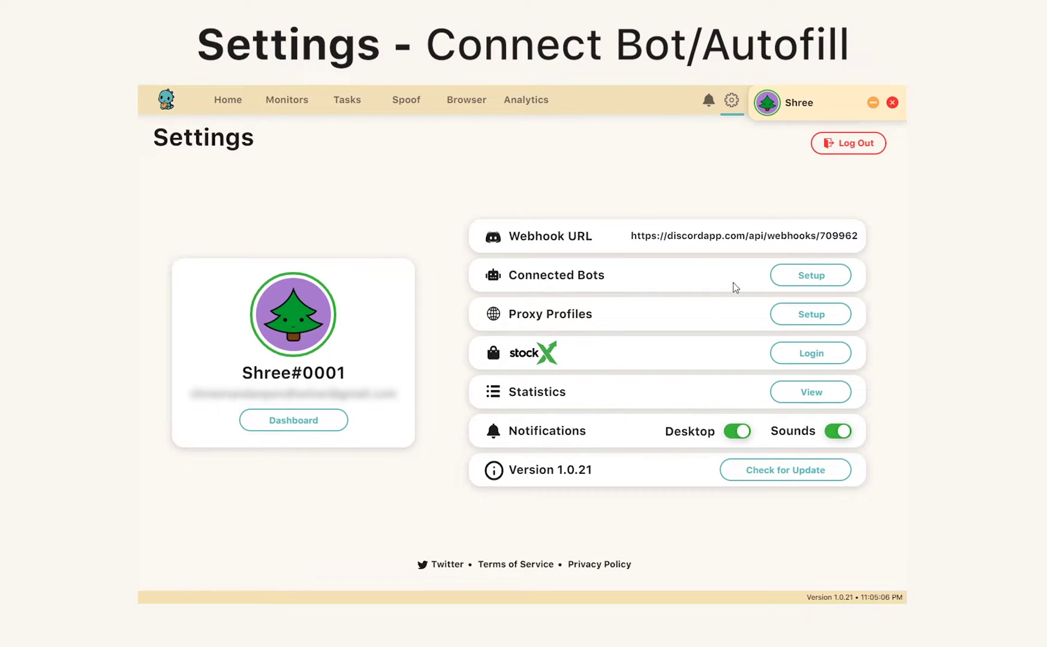
# - Open the connected bots setup and expand the list of available bots
pyautogui.click(791, 284)
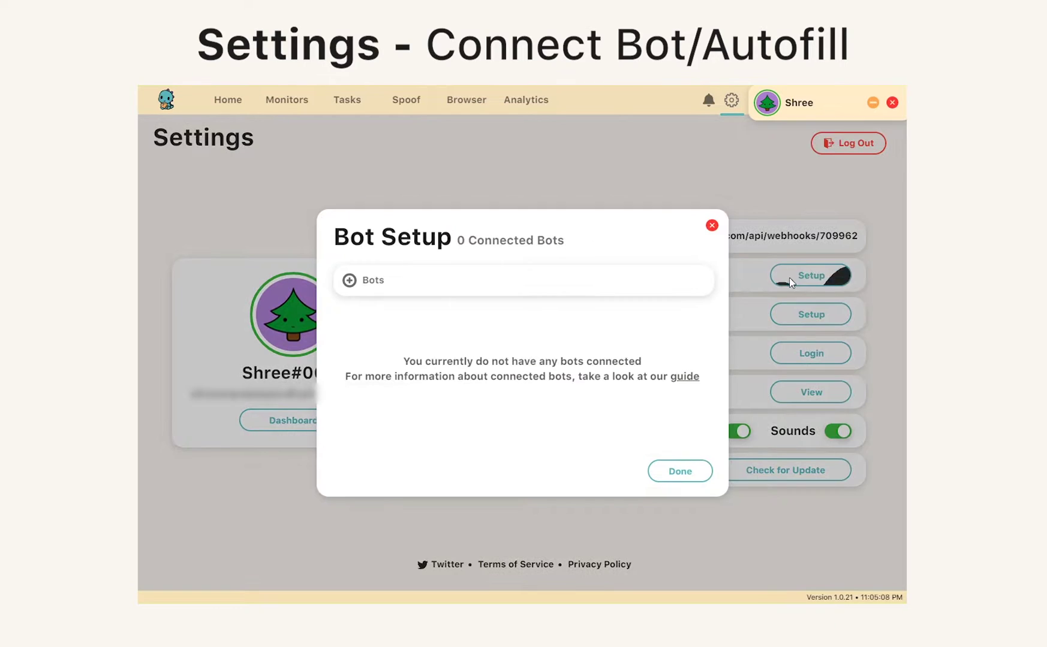
pyautogui.click(399, 290)
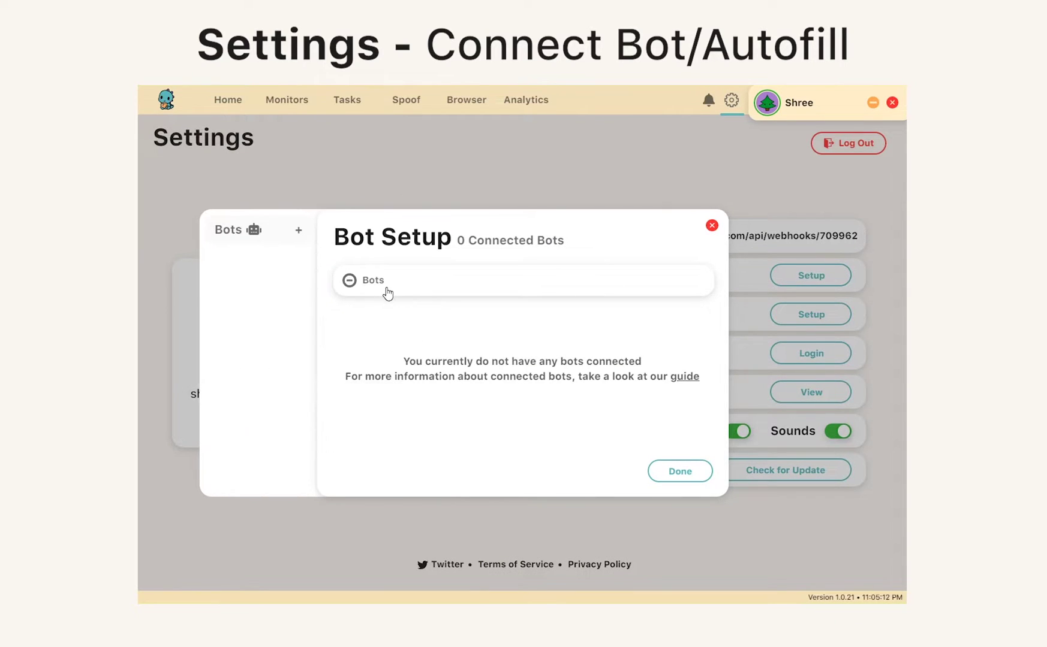
pyautogui.click(270, 240)
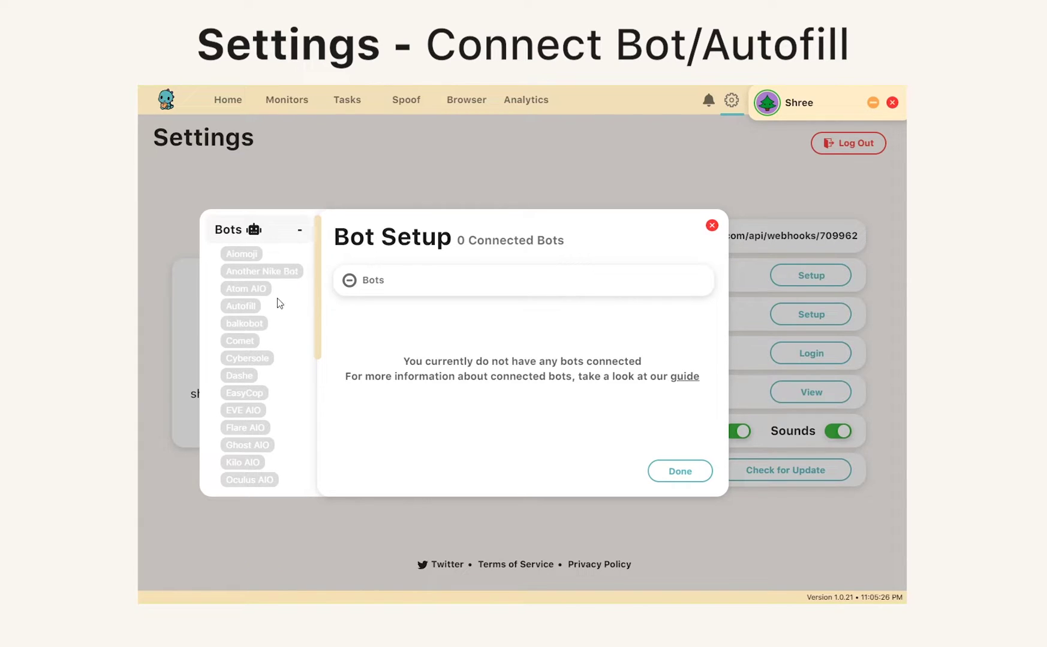
# - Try adding balkobot, Cybersole and Dashe as connected bots
pyautogui.click(259, 329)
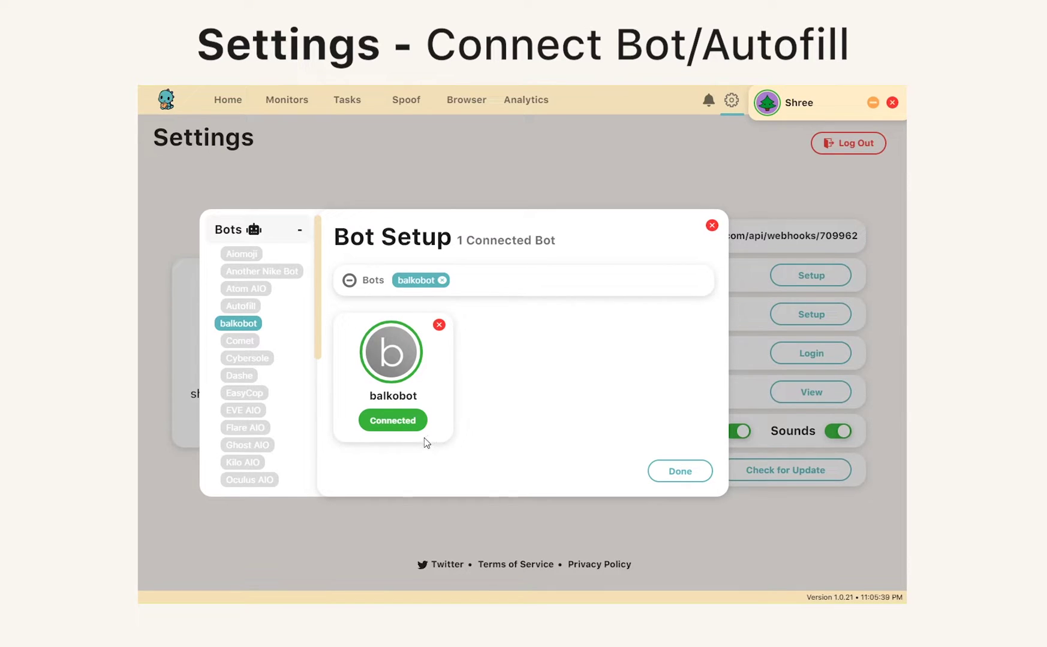
pyautogui.click(264, 361)
pyautogui.click(259, 376)
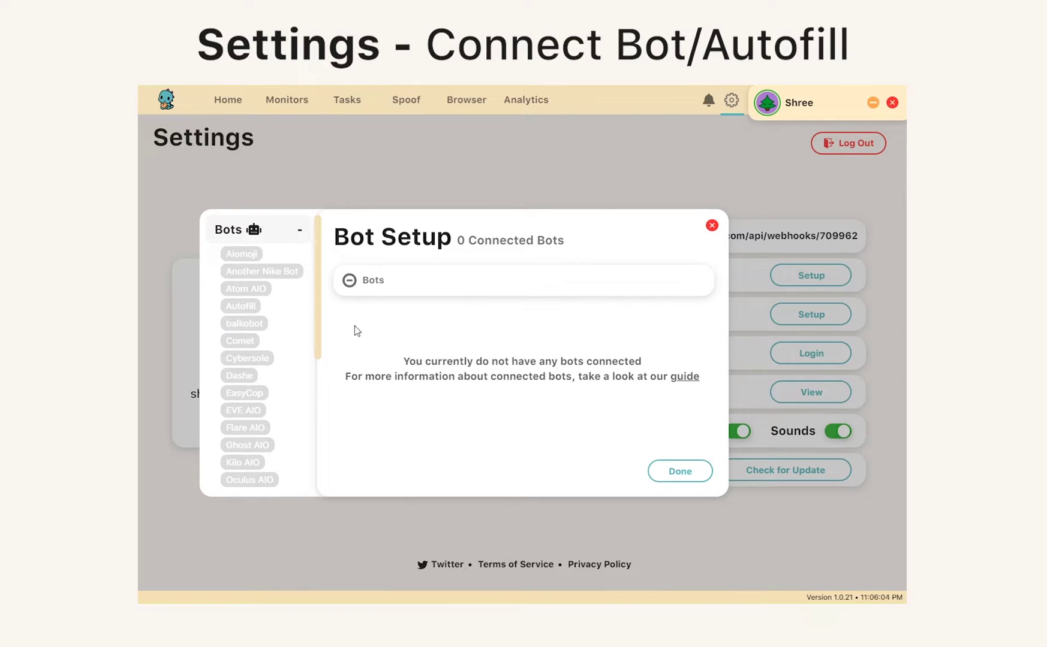
# - Add Autofill to the connected bots and open its setup form
pyautogui.click(249, 307)
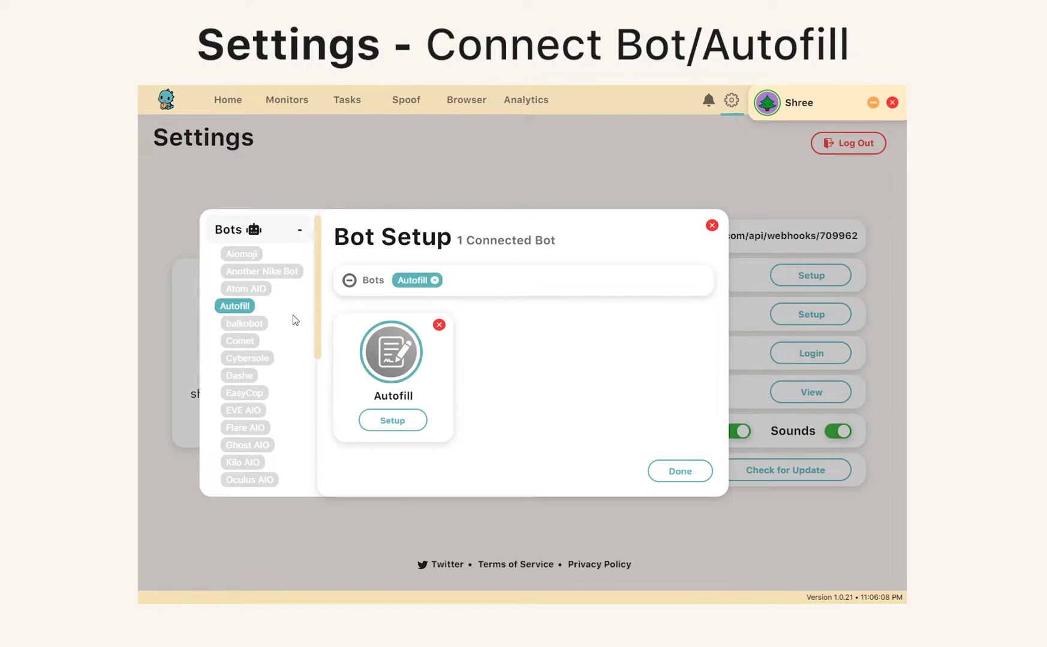
pyautogui.click(404, 420)
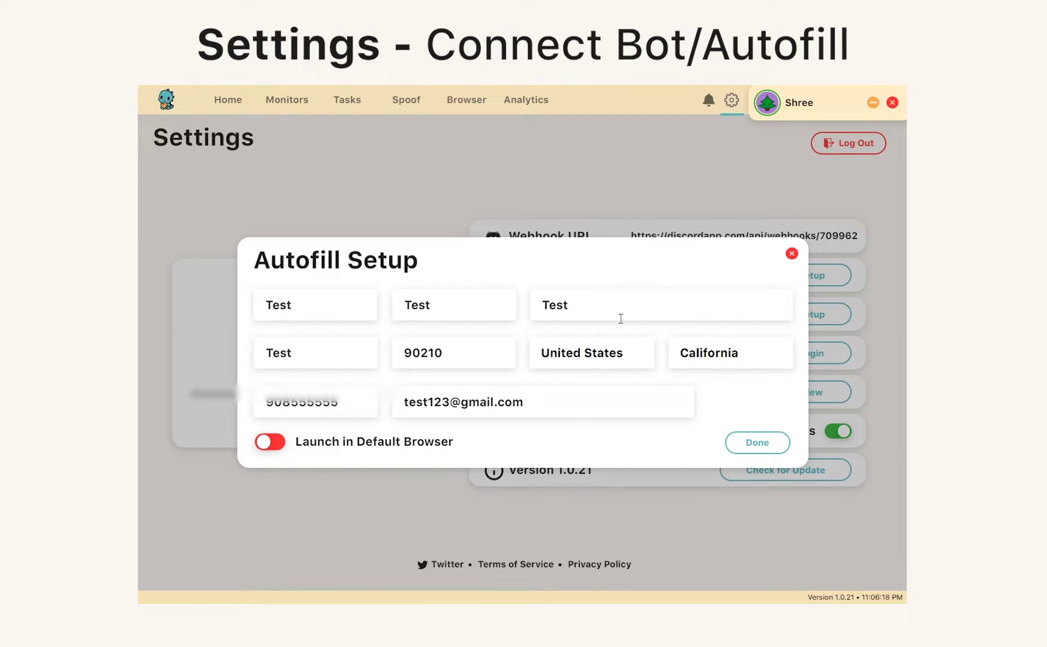
# - Clear the first name, last name and the adjacent wide text field in the Autofill form, and switch on Launch in Default Browser
pyautogui.moveTo(322, 301); pyautogui.dragTo(192, 309)
pyautogui.press('BackSpace')
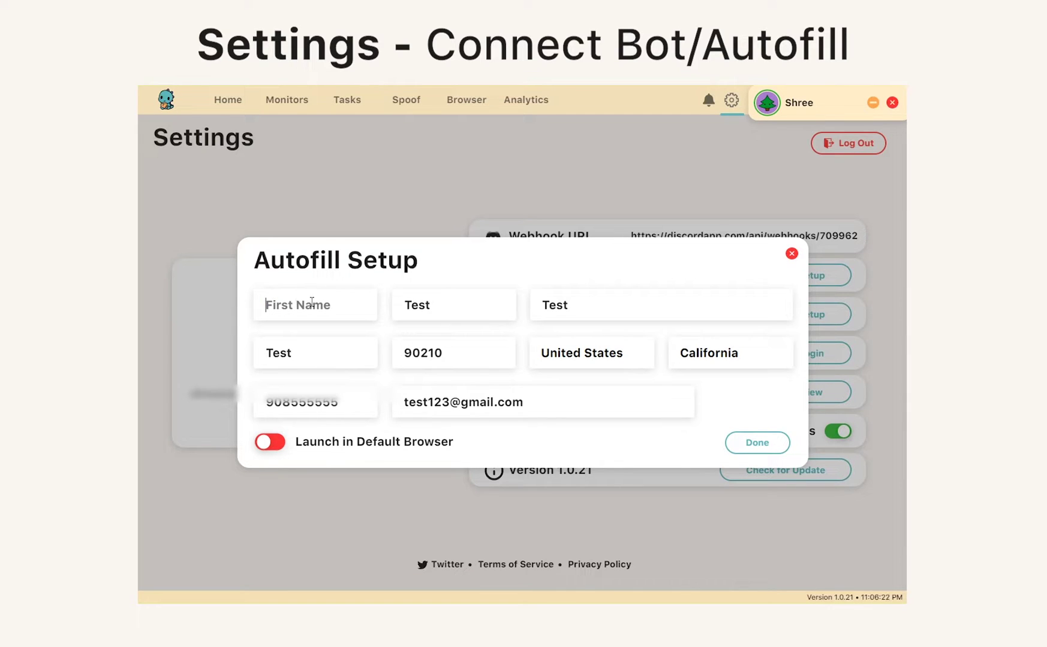
pyautogui.moveTo(428, 306); pyautogui.dragTo(308, 304)
pyautogui.press('BackSpace')
pyautogui.moveTo(612, 308); pyautogui.dragTo(422, 298)
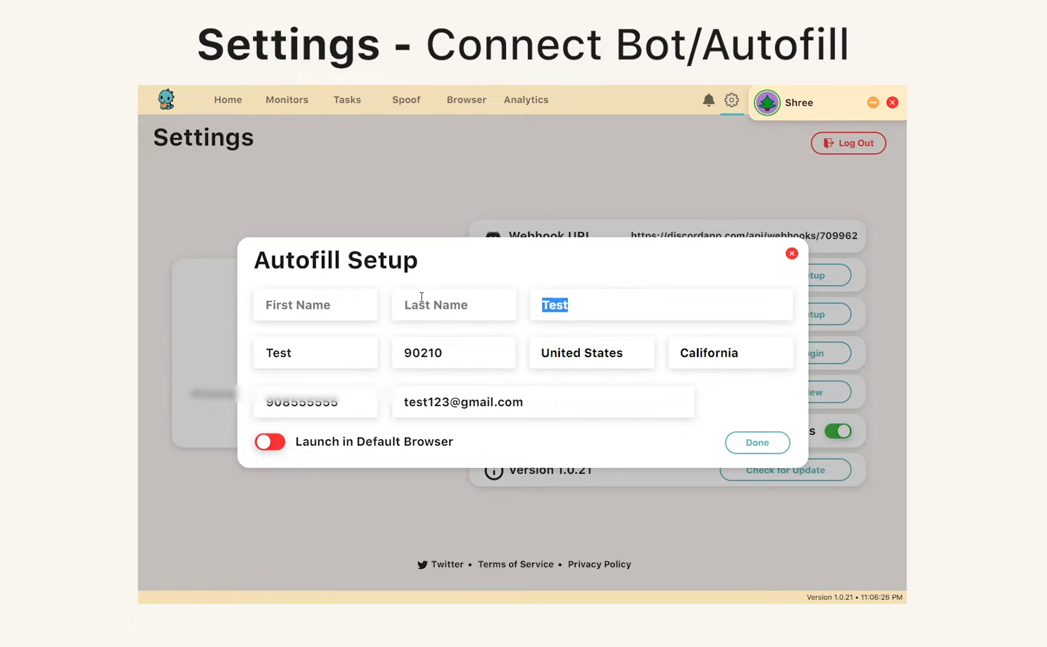
pyautogui.press('BackSpace')
pyautogui.click(275, 447)
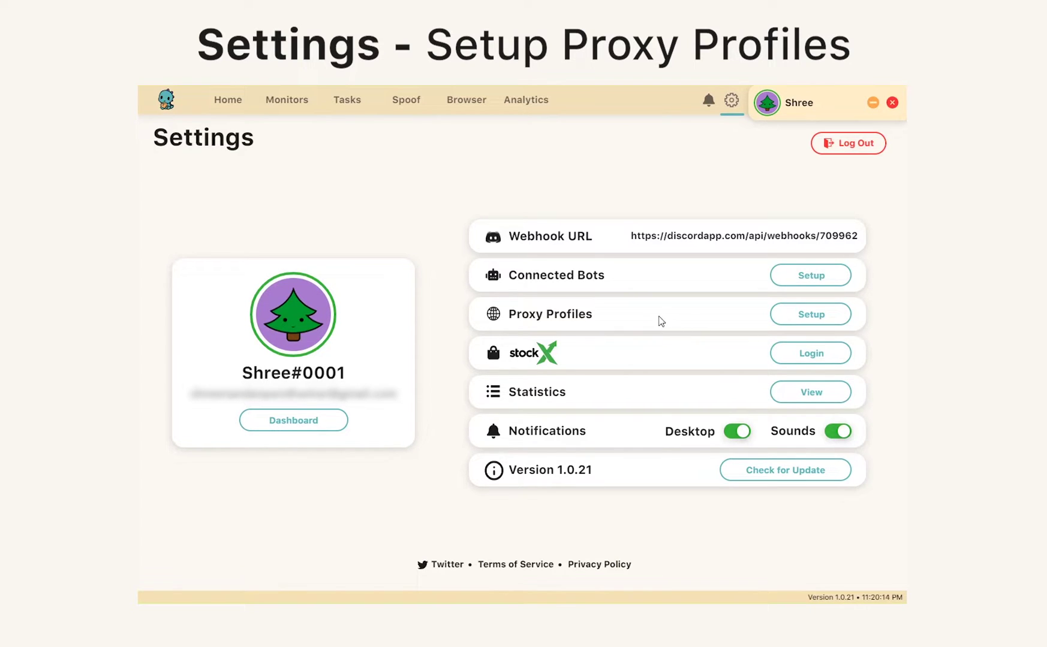
# - Create a proxy profile from the copied list of 555.555.55.55:5555 proxies, nicknamed after the account holder
pyautogui.click(800, 318)
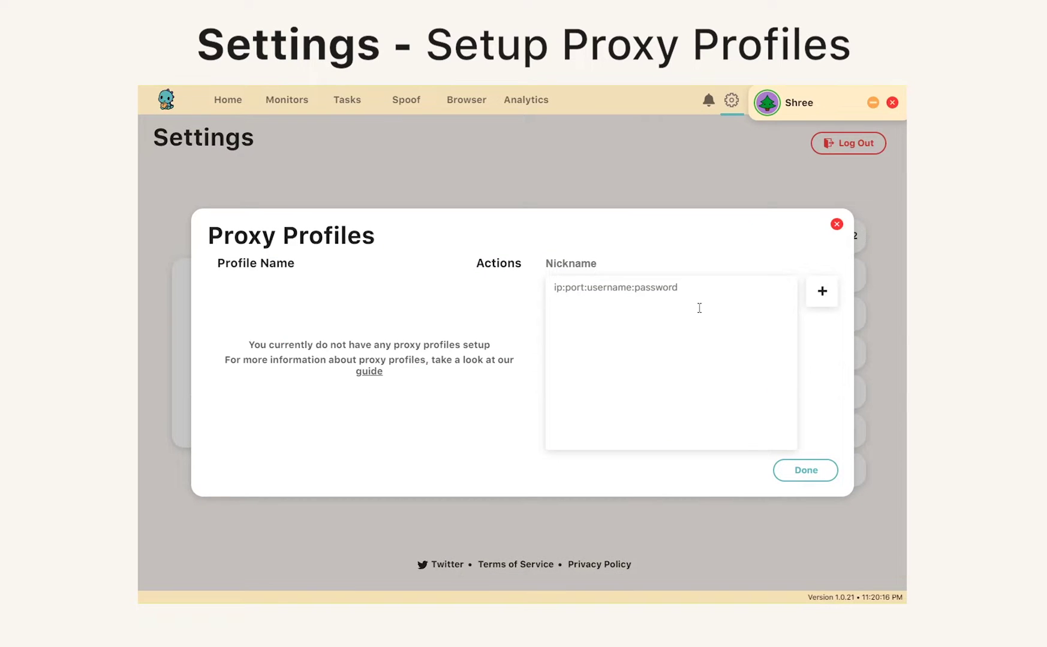
pyautogui.click(602, 297)
pyautogui.hotkey('ctrl', 'v')
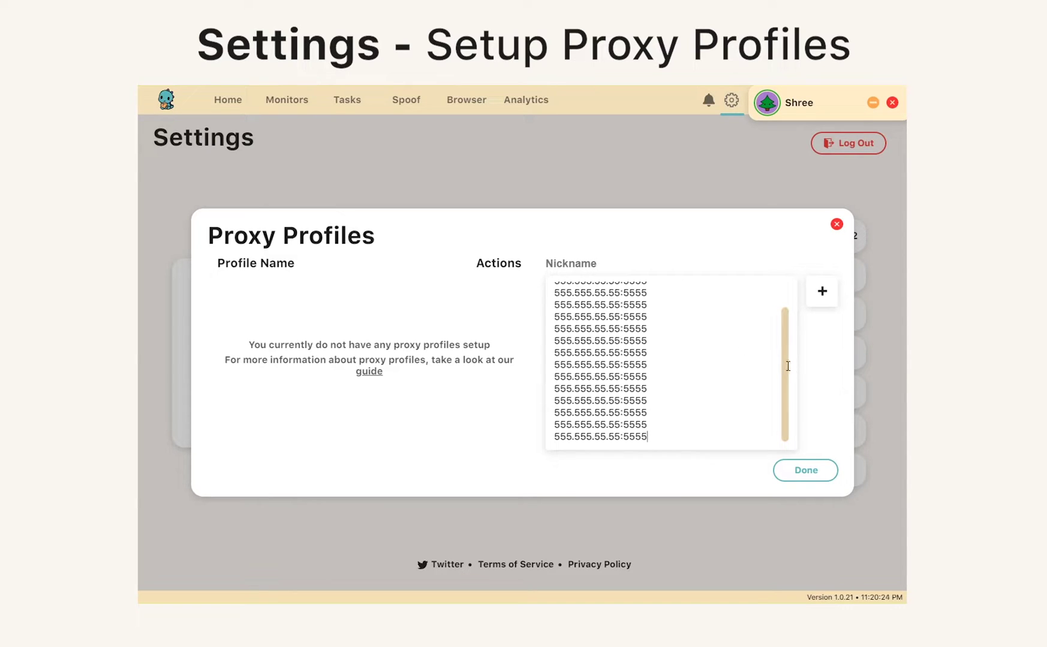
pyautogui.scroll(3, 784, 369)
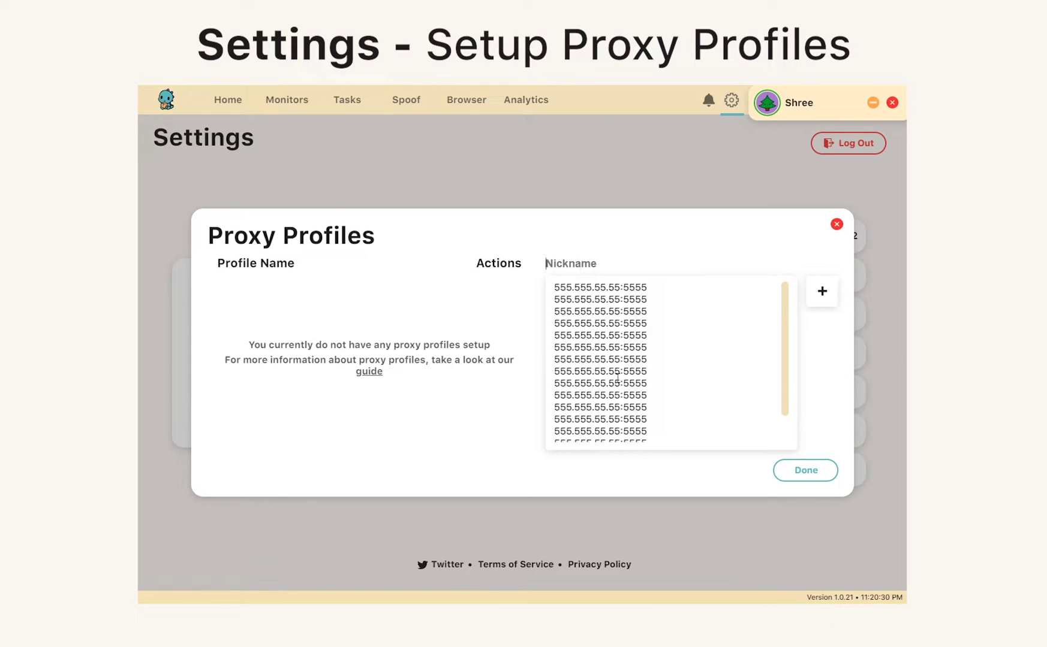
pyautogui.write('Shree the Tree')
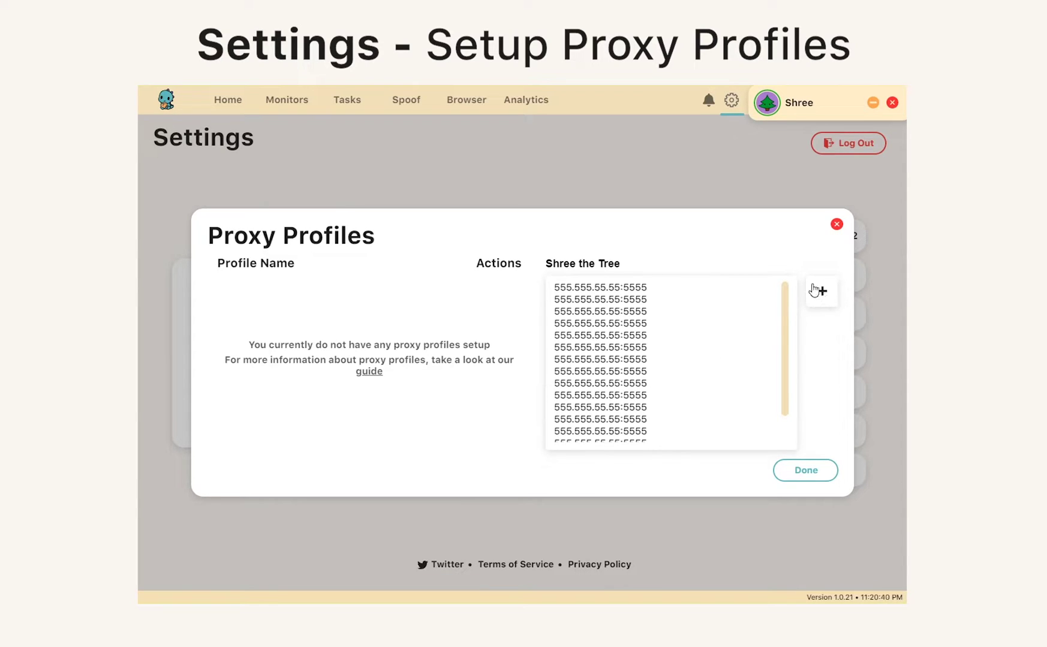
pyautogui.click(823, 294)
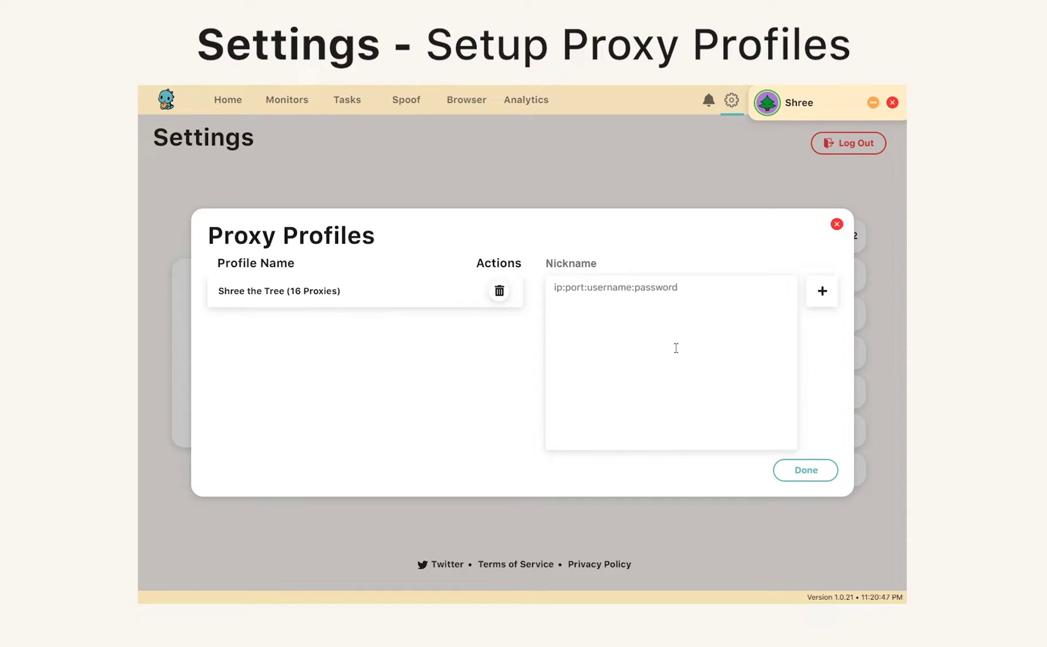
# - Add a second proxy profile nicknamed "Jifds" using the same list of 555.555.55.55:5555 proxies
pyautogui.write('555.555.55.55:5555 555.555.55.55:5555 555.555.55.55:5555 555.555.55.55:5555 555.555.55.55:5555 555.555.55.55:5555 555.555.55.55:5555 555.555.55.55:5555 555.555.55.55:5555 555.555.55.55:5555 555.555.55.55:5555 555.555.55.55:5555 555.555.55.55:5555 555.555.55.55:5555 555.555.55.55:5555 555.555.55.55:5555')
pyautogui.click(574, 262)
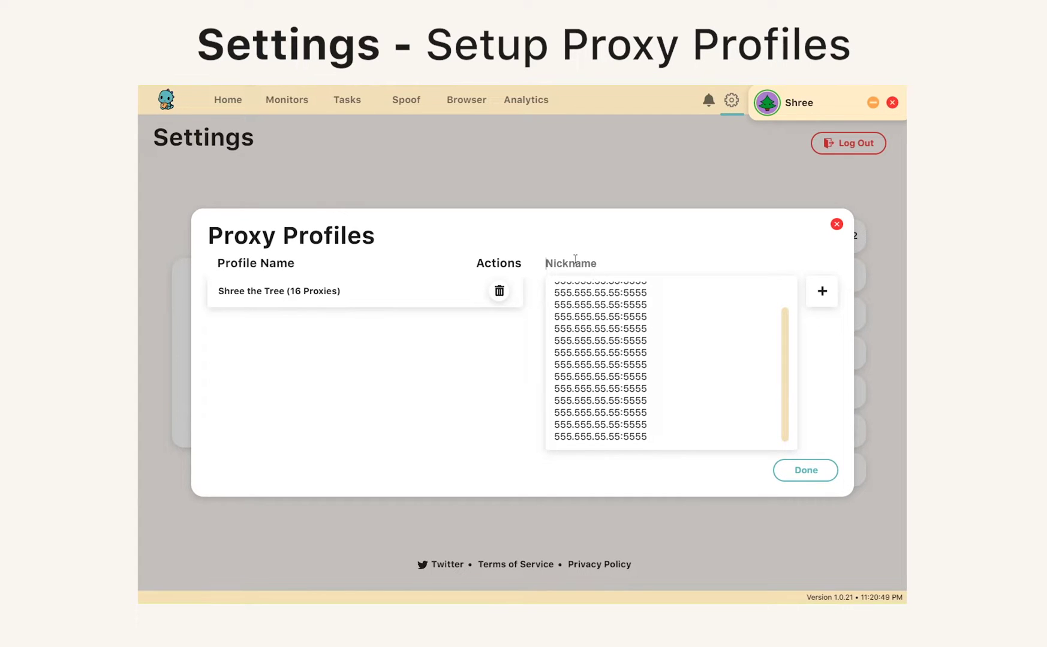
pyautogui.write('Jifds')
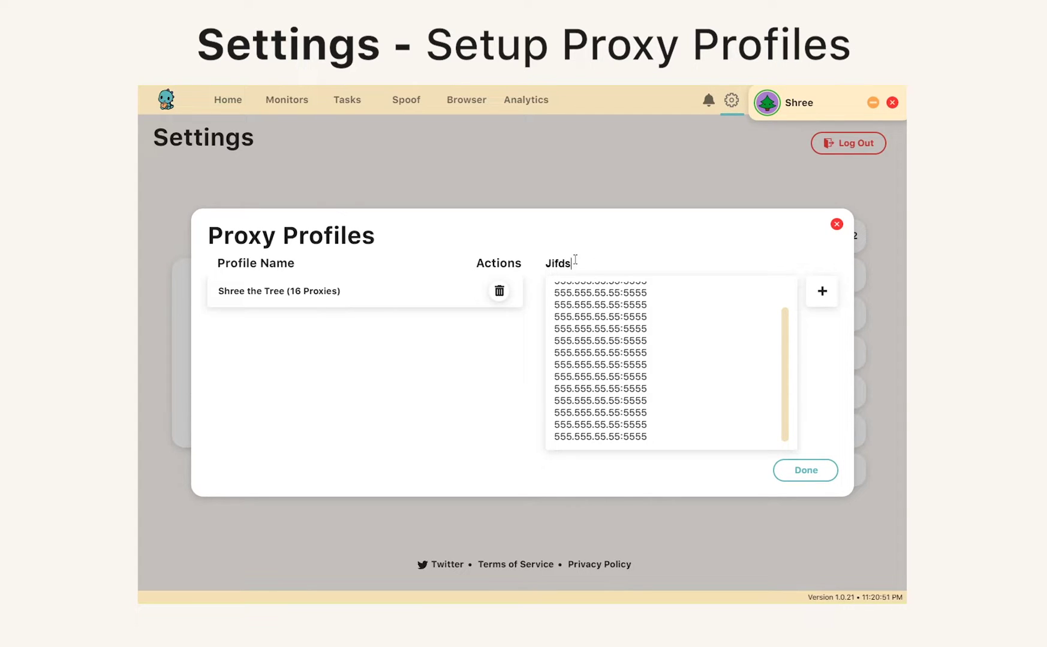
pyautogui.click(822, 292)
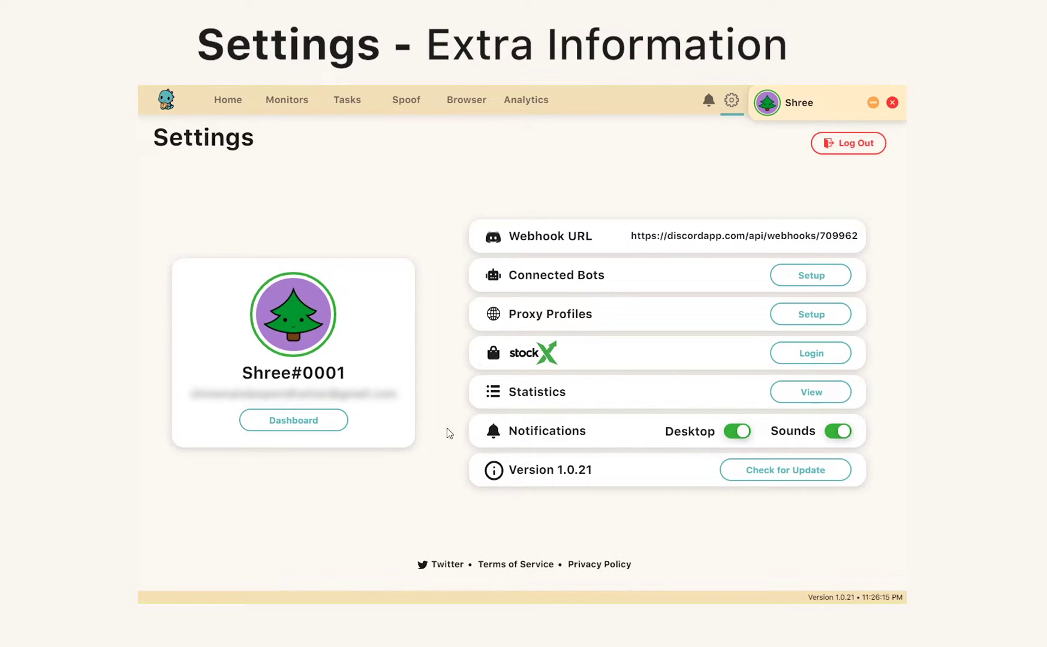
# - Review the usage statistics from the settings and close them
pyautogui.click(806, 393)
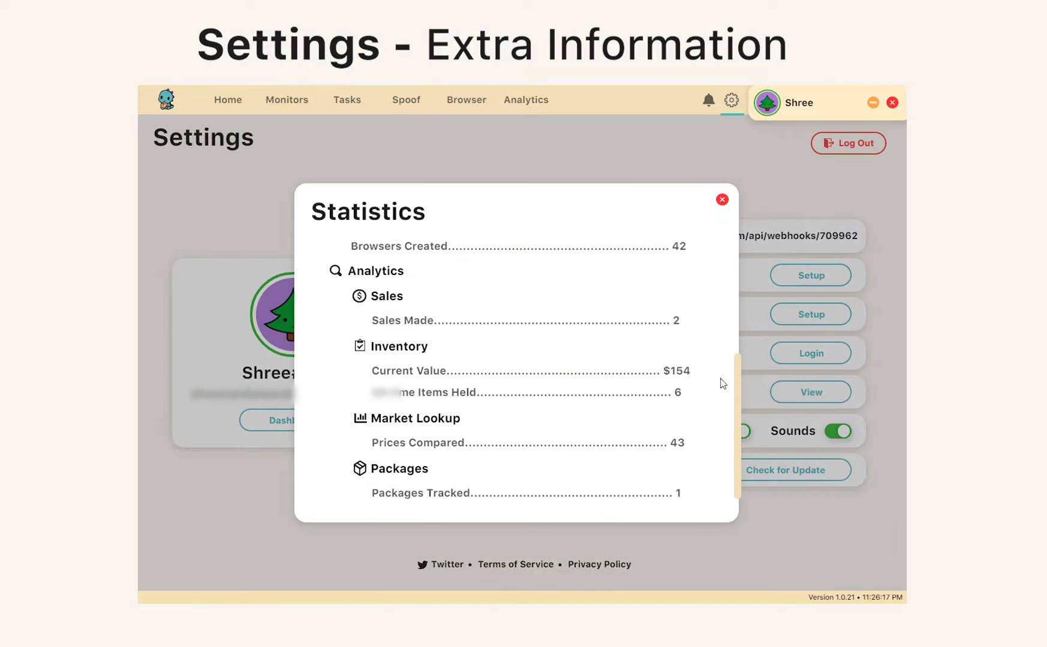
pyautogui.moveTo(738, 390); pyautogui.dragTo(740, 233)
pyautogui.click(723, 202)
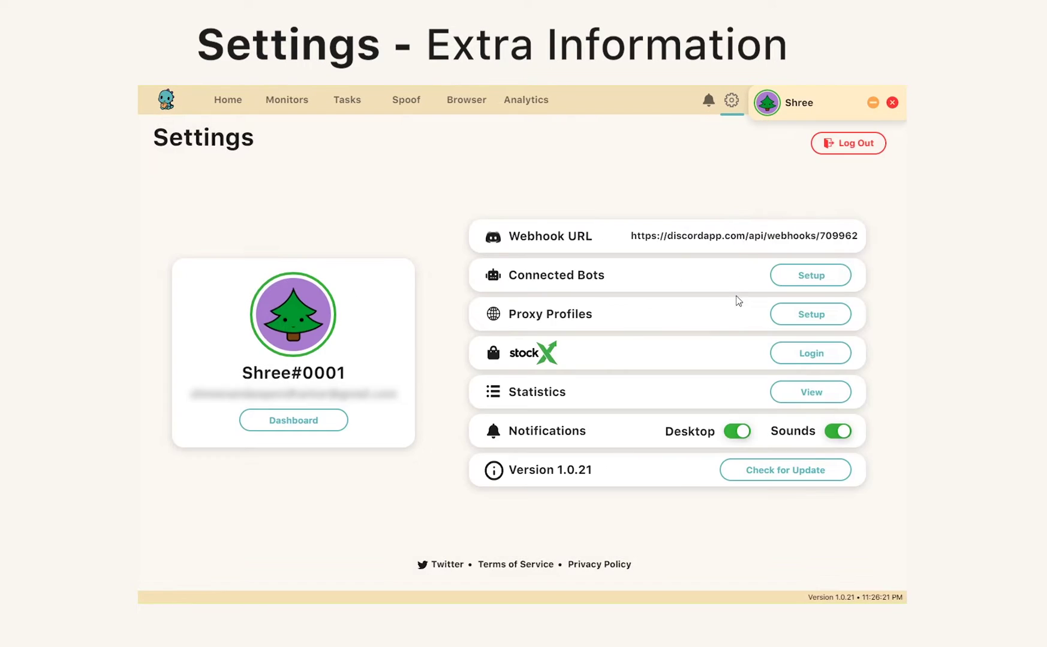
# - Turn off desktop notifications in the settings
pyautogui.click(737, 433)
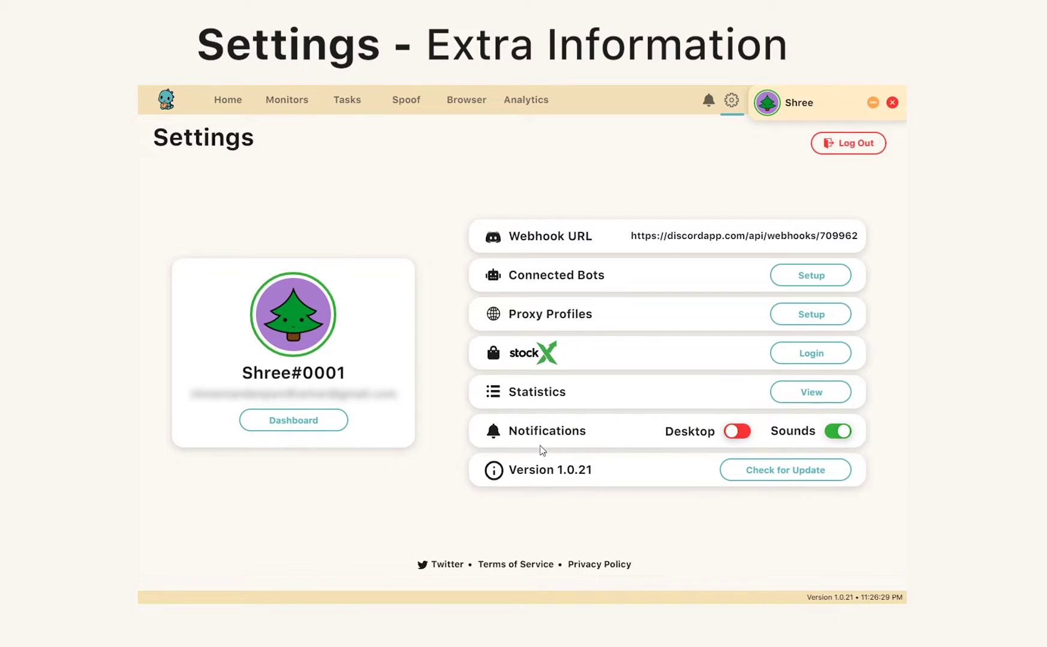
pyautogui.click(494, 439)
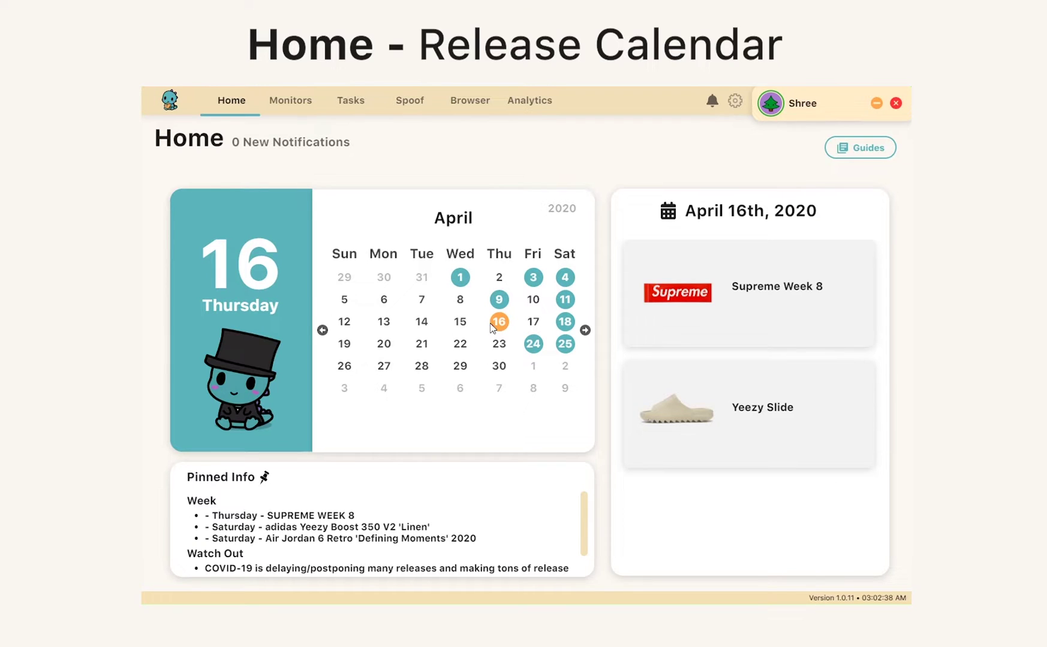
# - Show the April 11th releases and examine the full details of the Jordan 1 Retro High OG 'Court Purple'
pyautogui.click(564, 304)
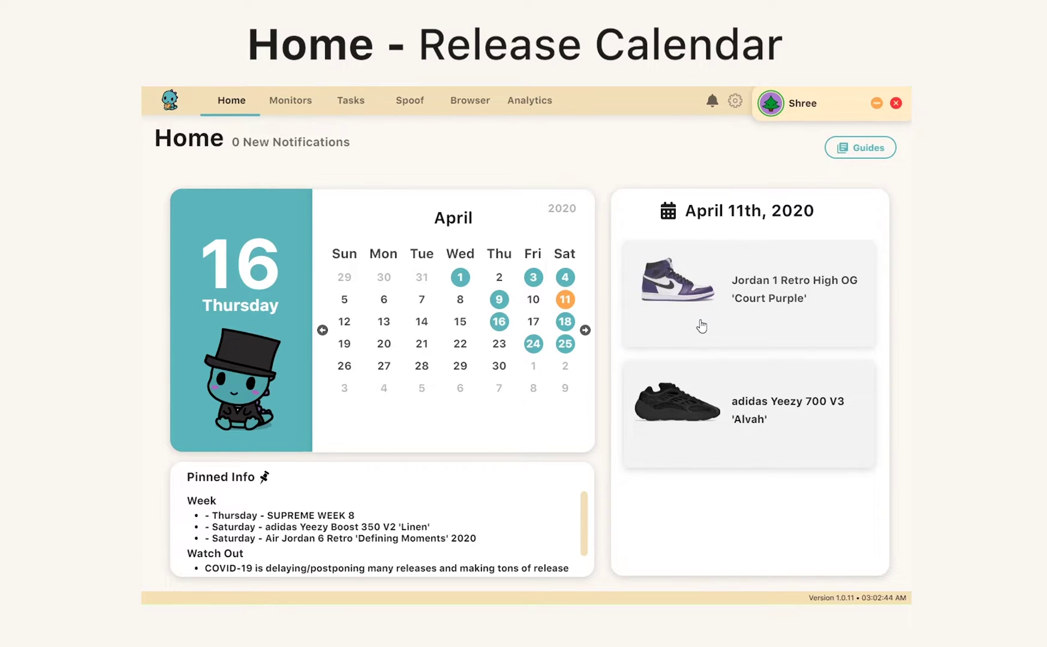
pyautogui.click(682, 303)
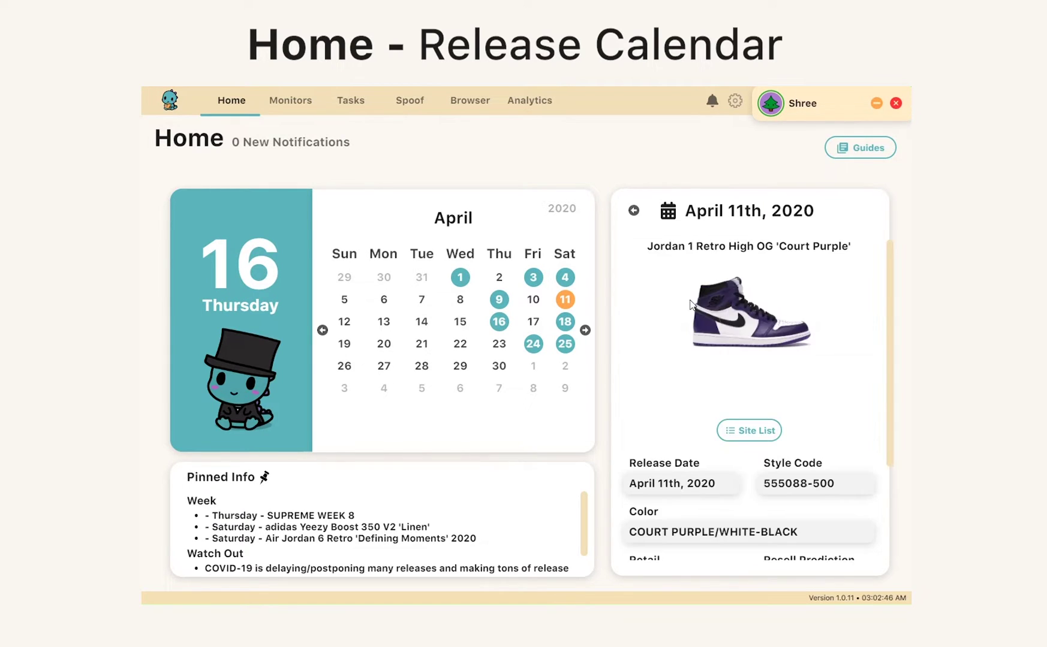
pyautogui.moveTo(891, 320); pyautogui.dragTo(894, 414)
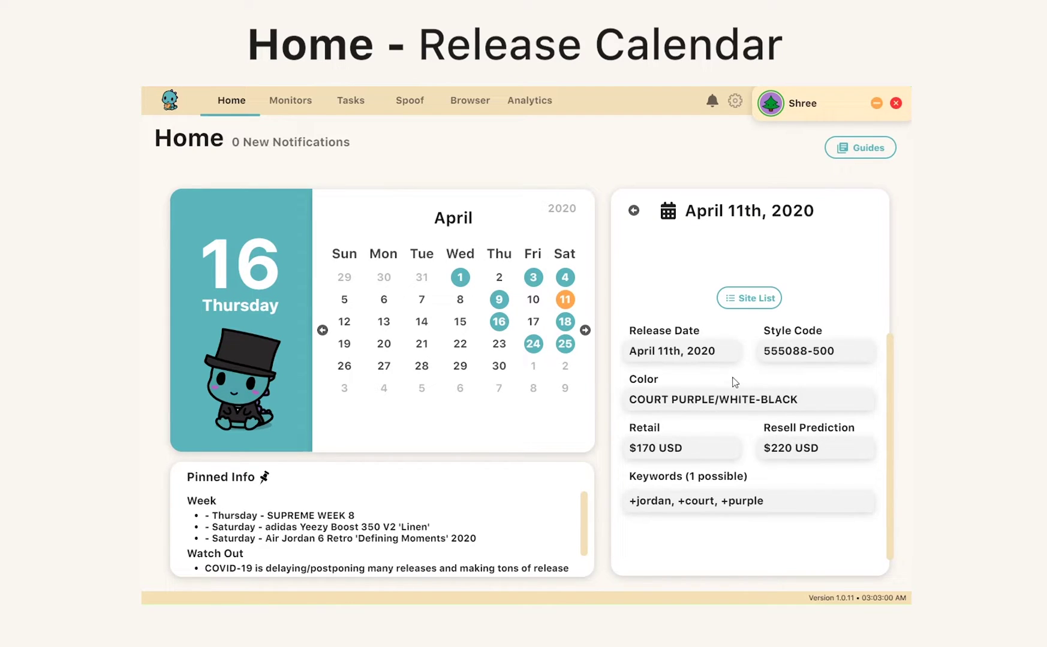
# - Open the site list for the Jordan 1 'Court Purple' release and copy the UNDFTD product link
pyautogui.click(742, 302)
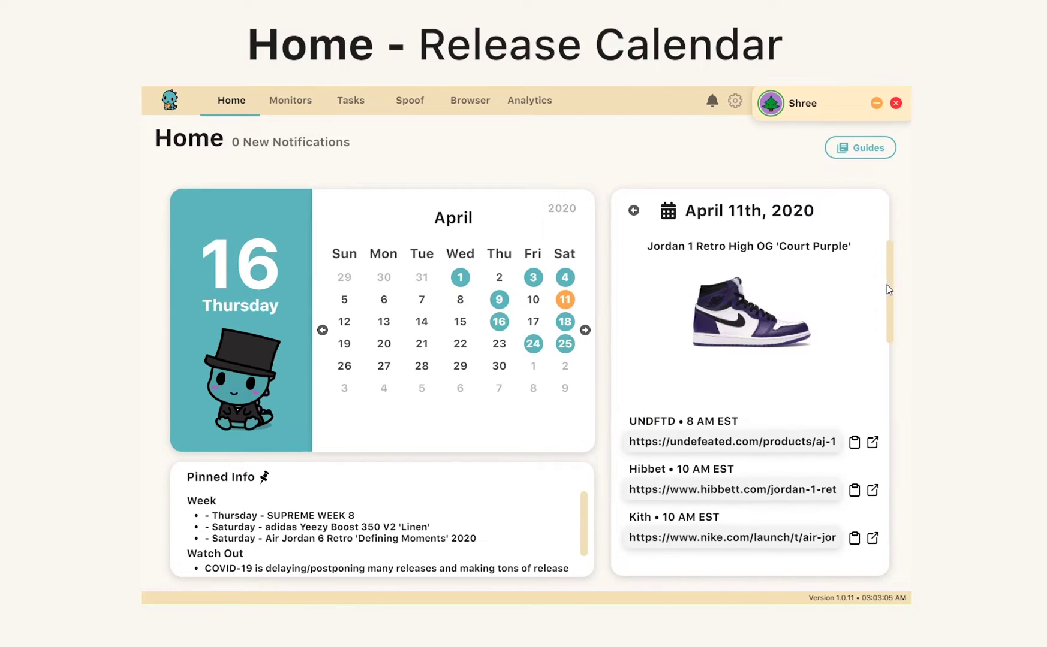
pyautogui.scroll(-2, 887, 291)
pyautogui.scroll(-3, 889, 309)
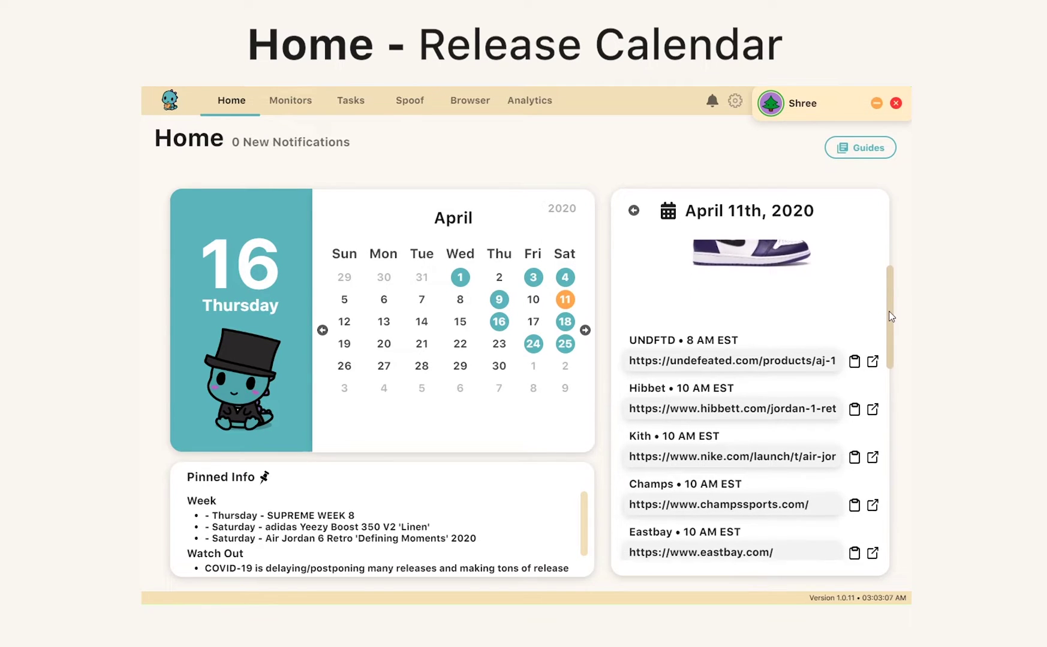
pyautogui.scroll(-1, 893, 335)
pyautogui.scroll(-1, 891, 342)
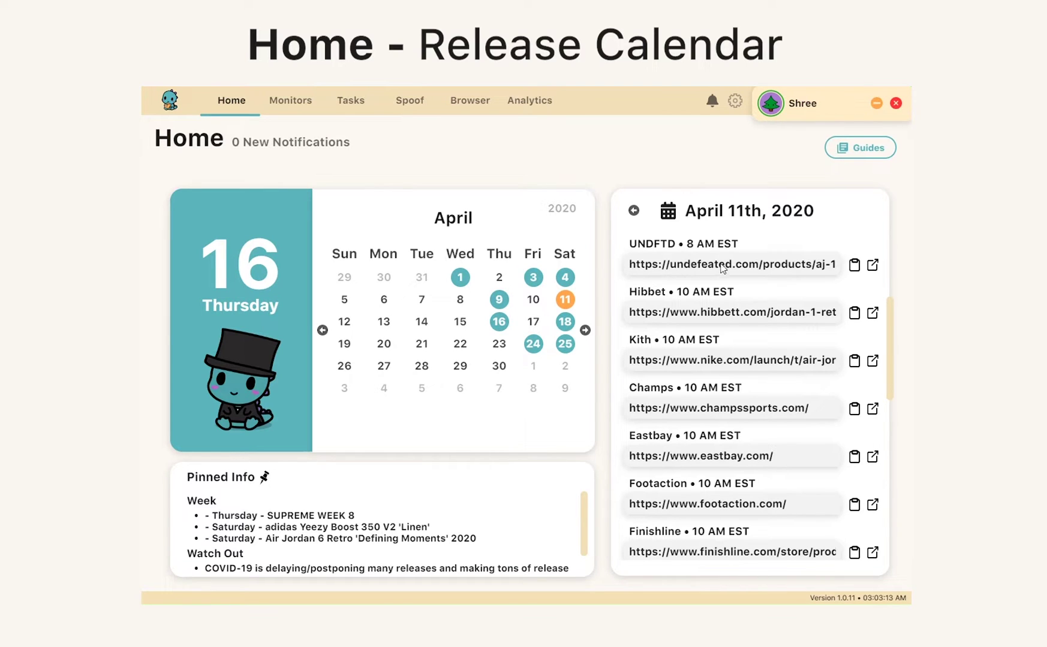
pyautogui.click(855, 271)
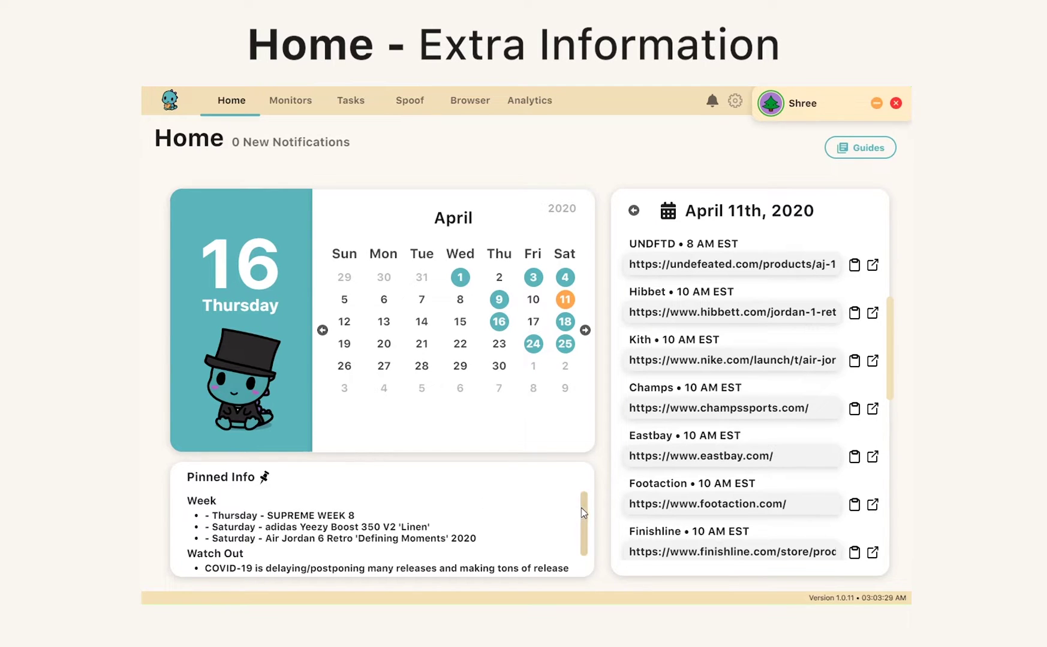
# - Read through the pinned info below the release calendar
pyautogui.scroll(-1, 580, 512)
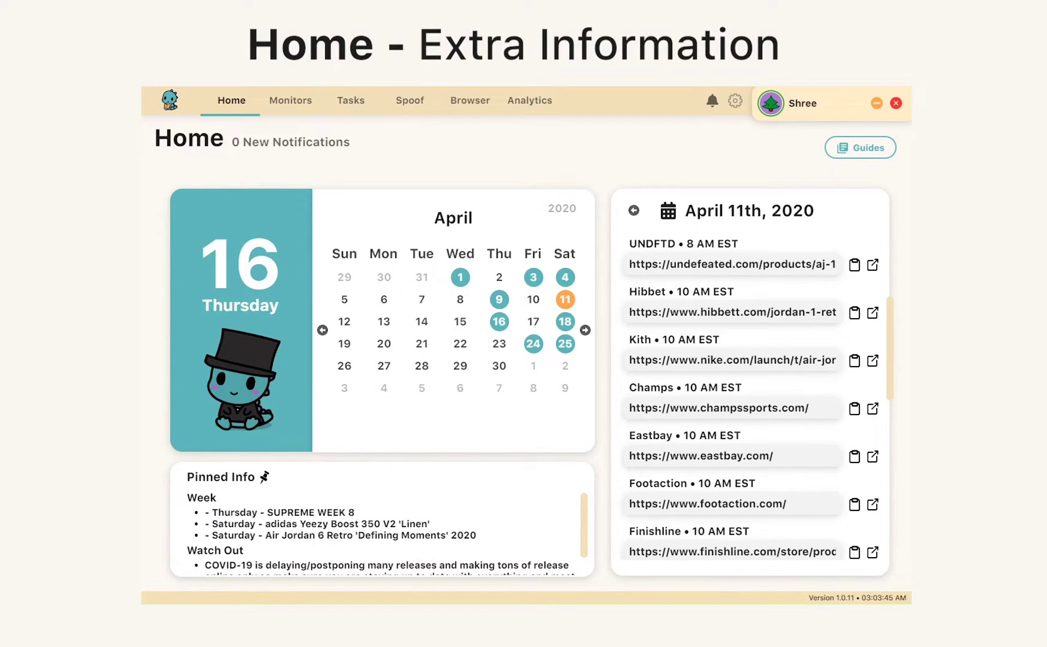